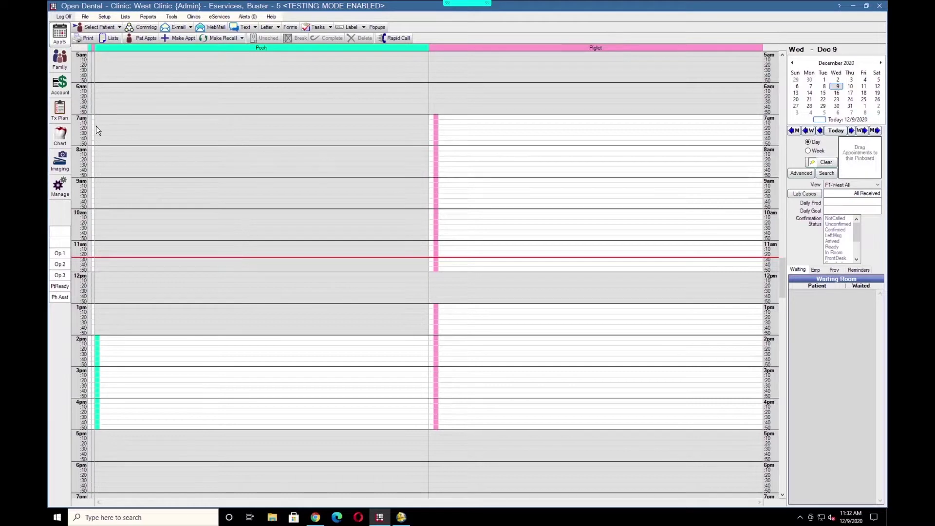
- Open the Web Sched Recall settings from eServices setup
{"action": "left_click", "coordinate": [219, 17]}
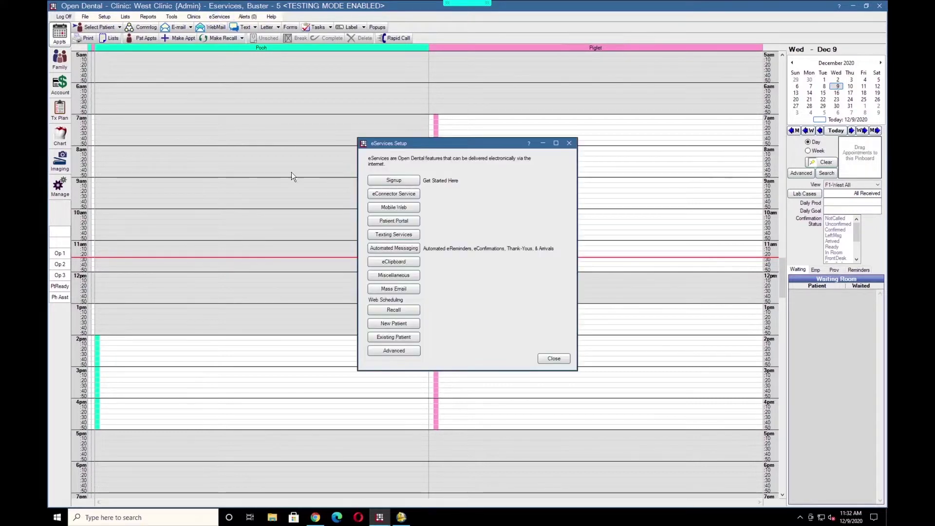
{"action": "left_click", "coordinate": [399, 310]}
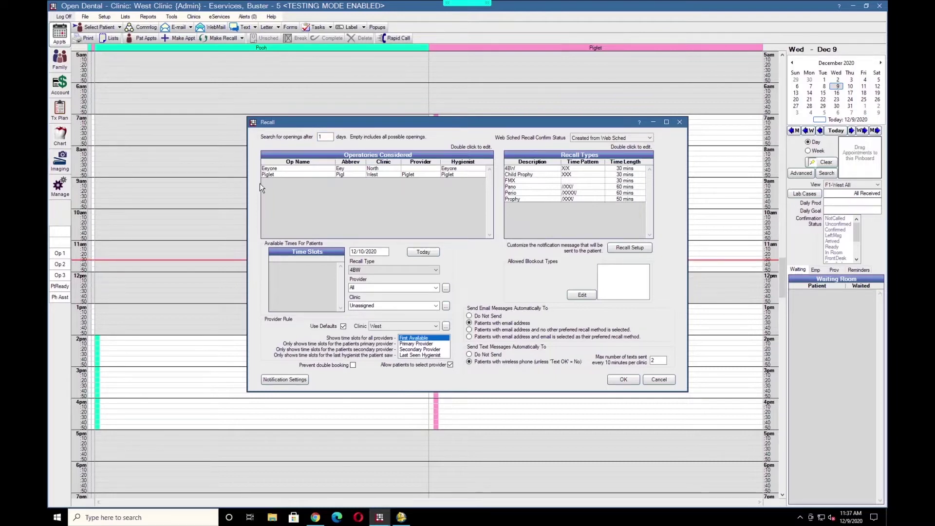
- Check Is Recall on the Pooh operatory so Web Sched Recall considers it
{"action": "double_click", "coordinate": [305, 194]}
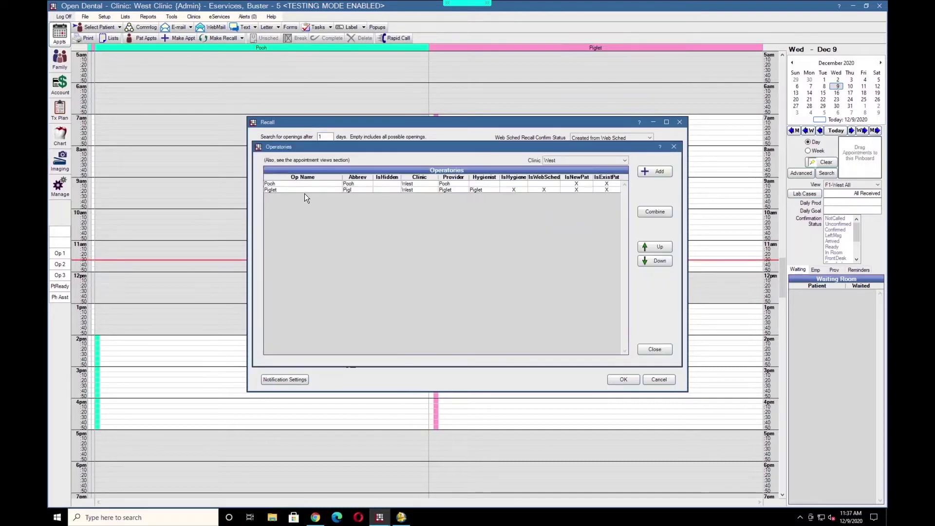
{"action": "double_click", "coordinate": [347, 184]}
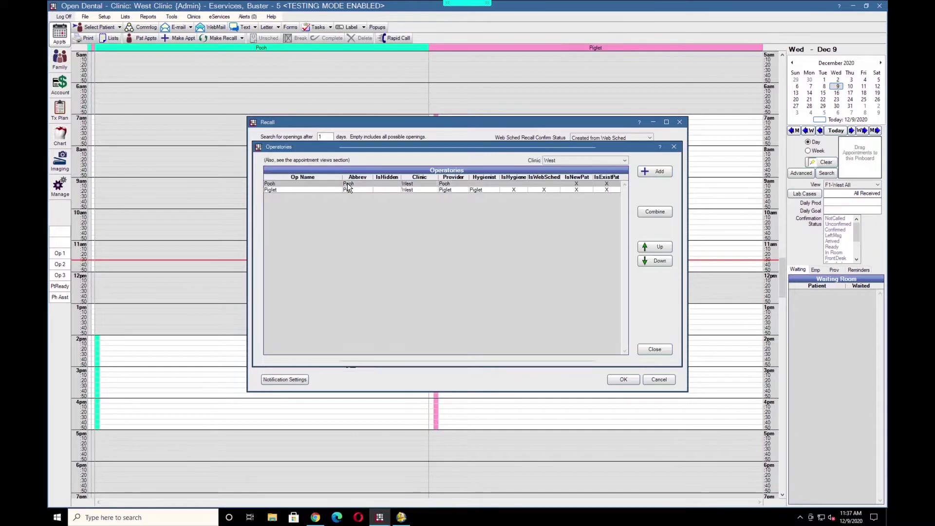
{"action": "left_click", "coordinate": [415, 254]}
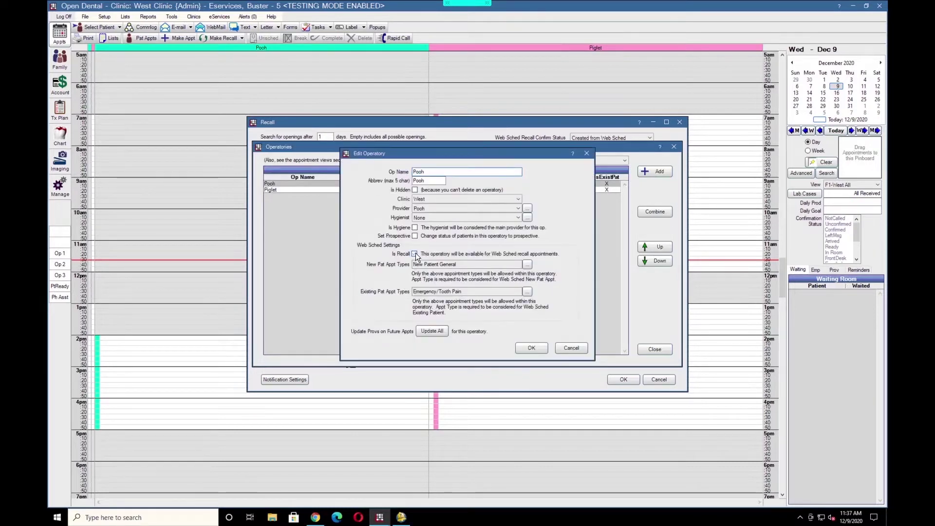
{"action": "left_click", "coordinate": [544, 350]}
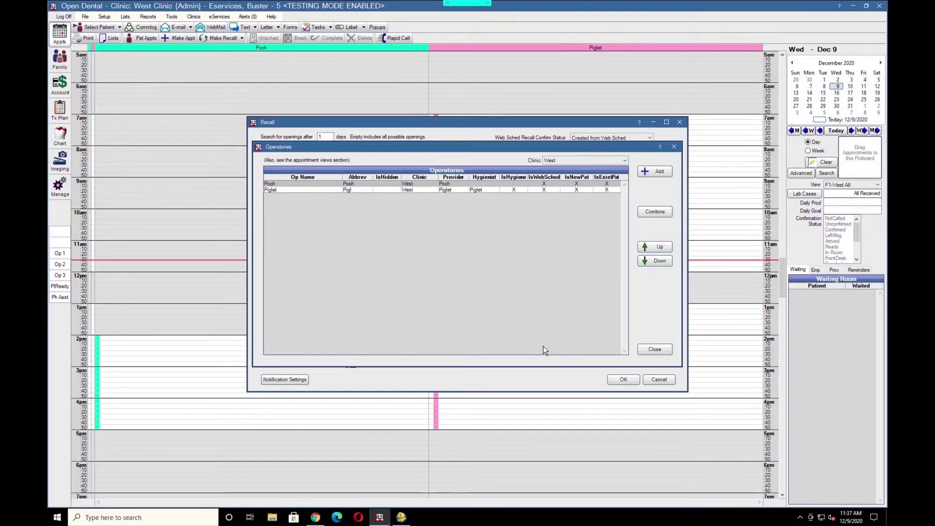
{"action": "left_click", "coordinate": [654, 350]}
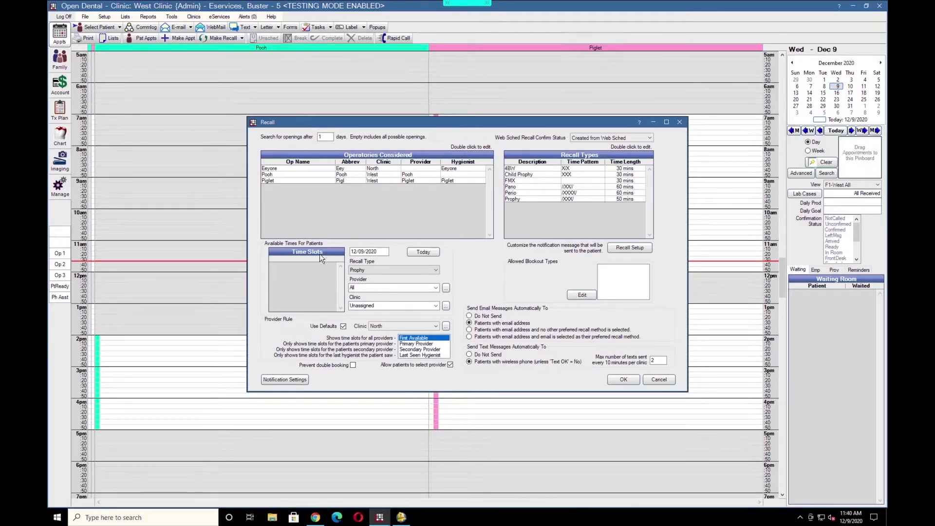
- Preview Prophy recall time slots at the North clinic, 7:00 AM through 2:50 PM
{"action": "left_click", "coordinate": [364, 271]}
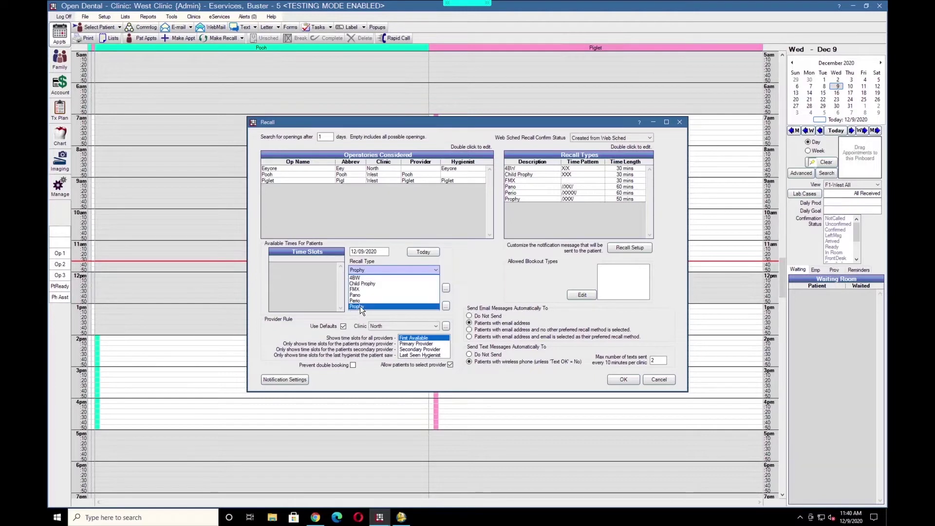
{"action": "left_click", "coordinate": [361, 306]}
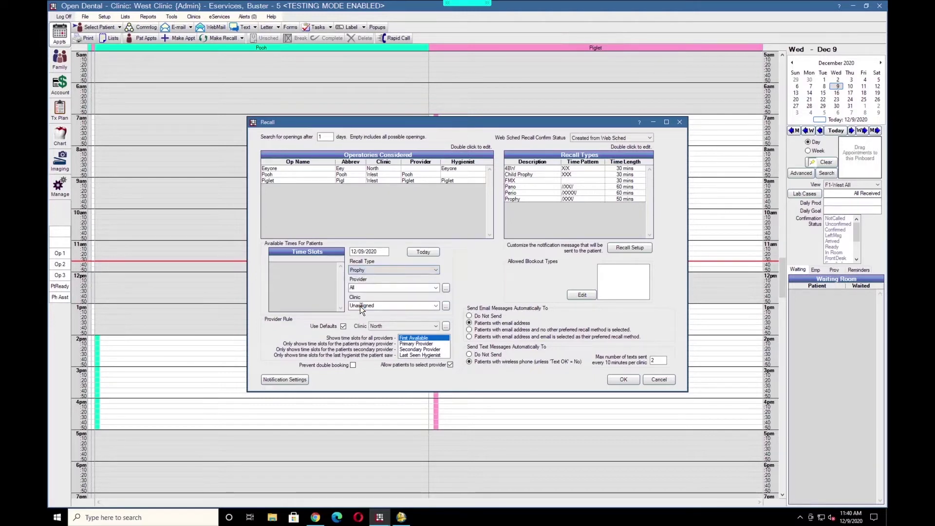
{"action": "left_click", "coordinate": [436, 306]}
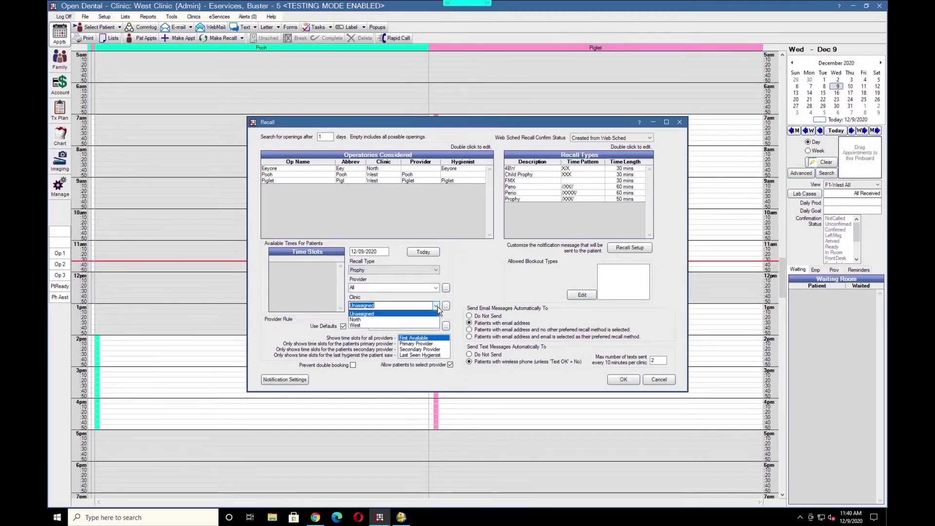
{"action": "left_click", "coordinate": [361, 320]}
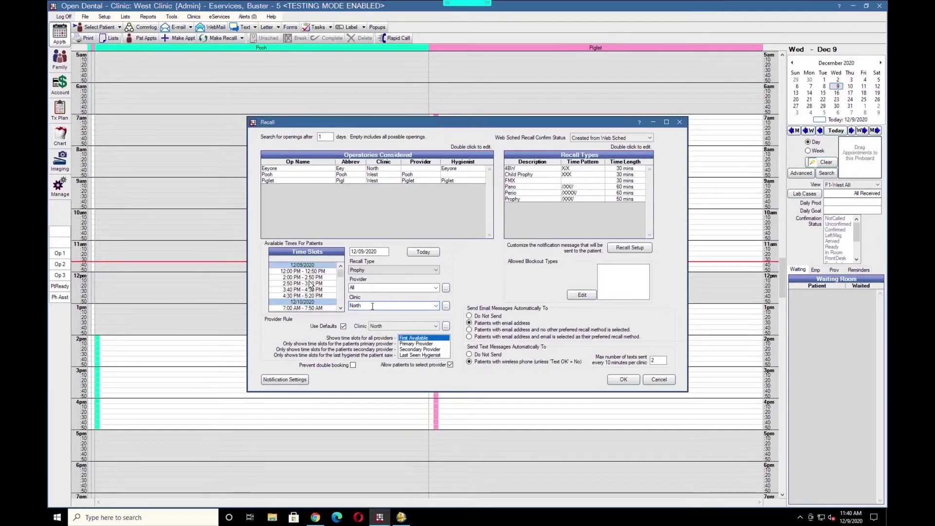
{"action": "left_click_drag", "start_coordinate": [340, 273], "coordinate": [340, 276]}
{"action": "scroll", "coordinate": [341, 275], "scroll_direction": "up", "scroll_amount": 2}
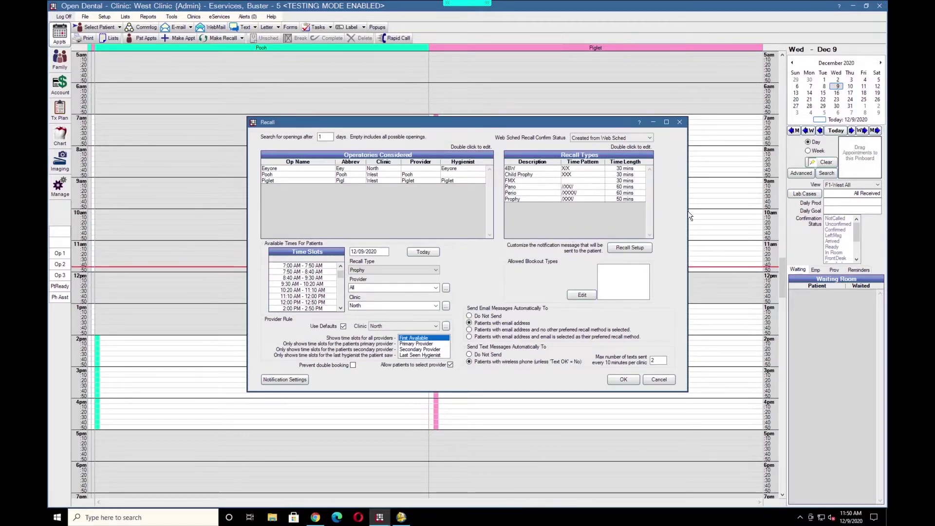
- Review Recall Setup reminders: 15 and 30 days, max 4, plus the WebSched email messages
{"action": "left_click", "coordinate": [631, 246]}
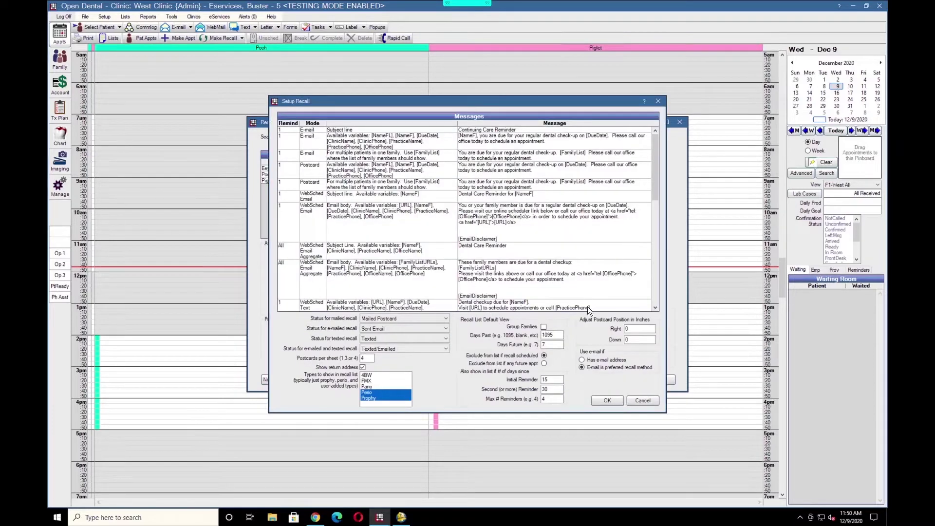
{"action": "left_click", "coordinate": [556, 379]}
{"action": "left_click", "coordinate": [552, 390]}
{"action": "double_click", "coordinate": [551, 390]}
{"action": "left_click", "coordinate": [557, 400]}
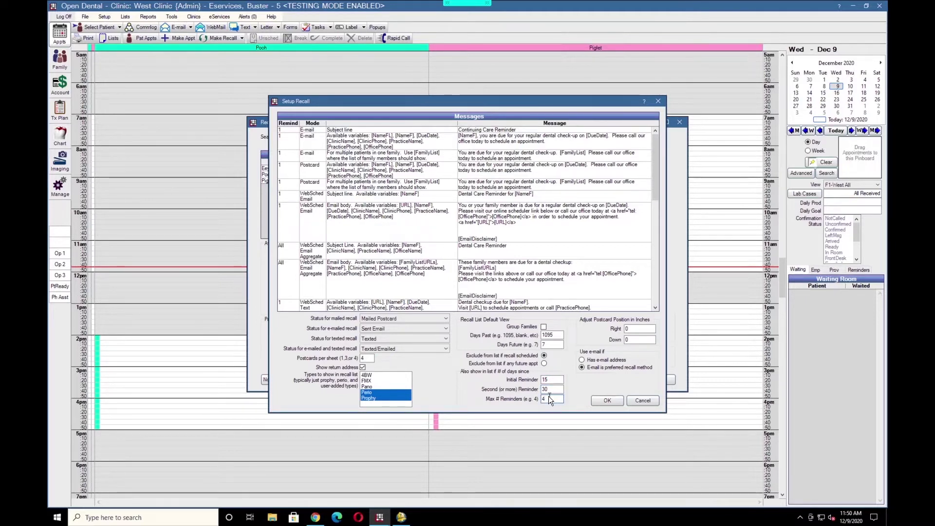
{"action": "left_click", "coordinate": [380, 273]}
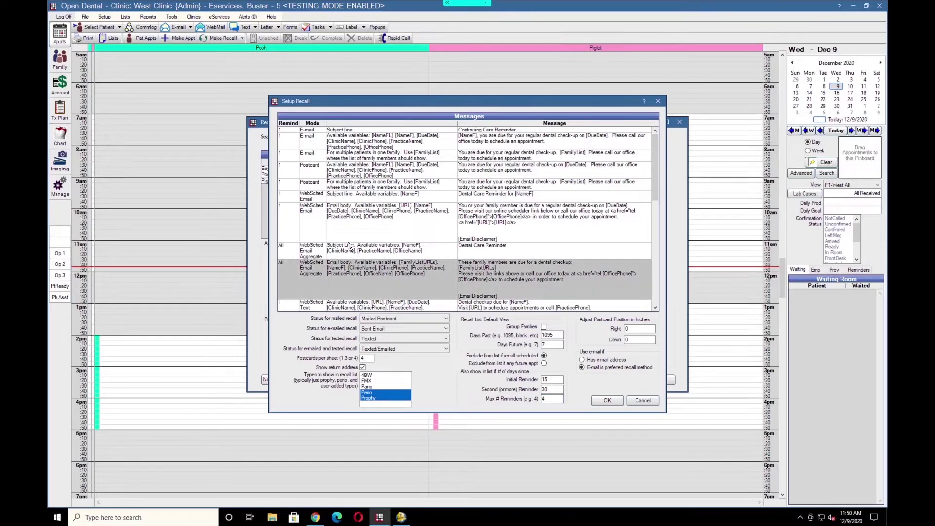
- View the WebSched email subject and body without changes, then close Setup Recall
{"action": "double_click", "coordinate": [330, 196]}
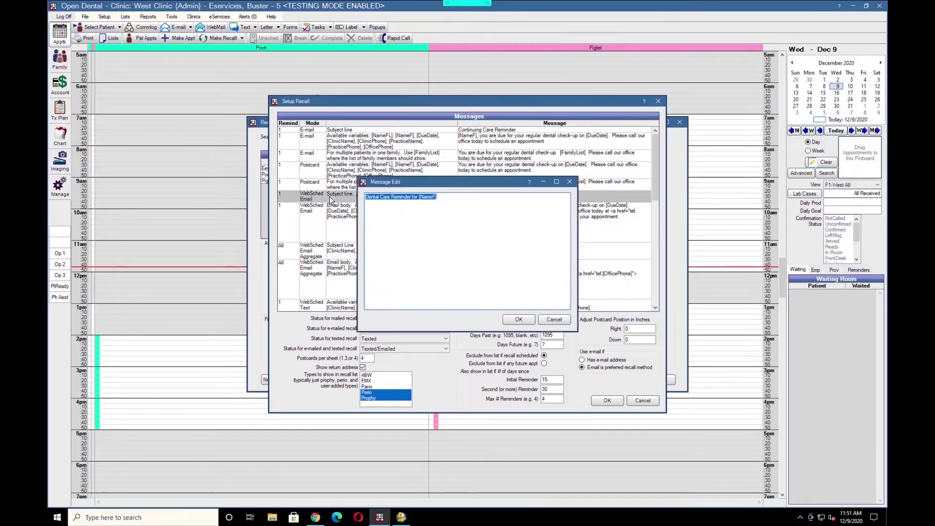
{"action": "key", "text": "Escape"}
{"action": "double_click", "coordinate": [370, 211]}
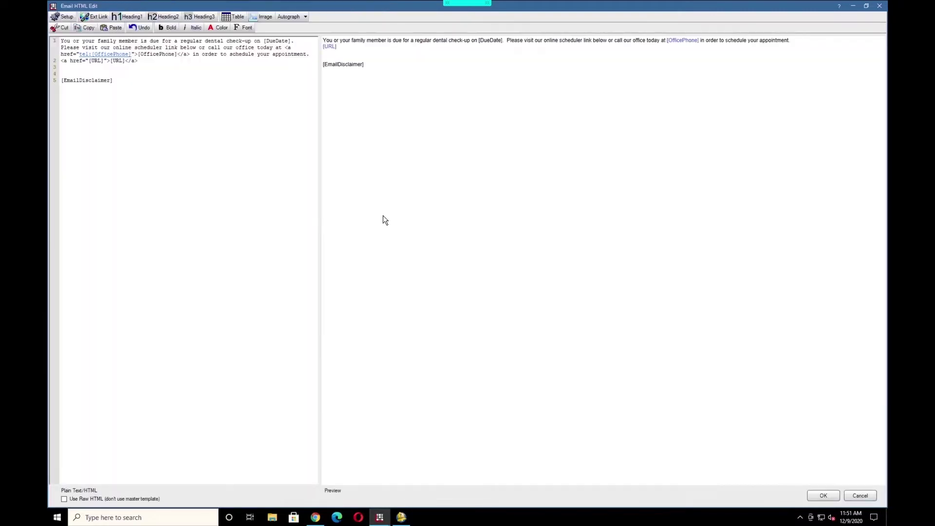
{"action": "left_click", "coordinate": [880, 6]}
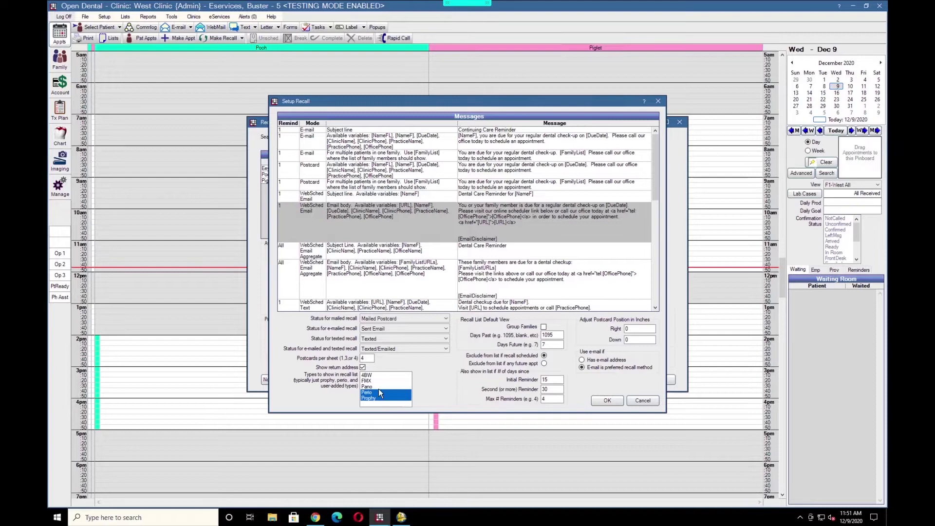
{"action": "left_click", "coordinate": [606, 401]}
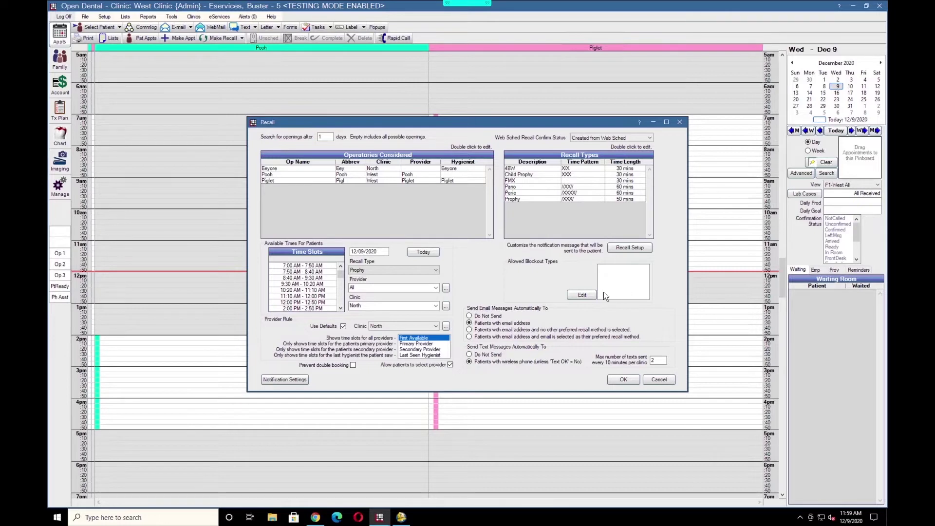
- Review the blockout types allowed for Web Sched Recall openings
{"action": "left_click", "coordinate": [586, 296]}
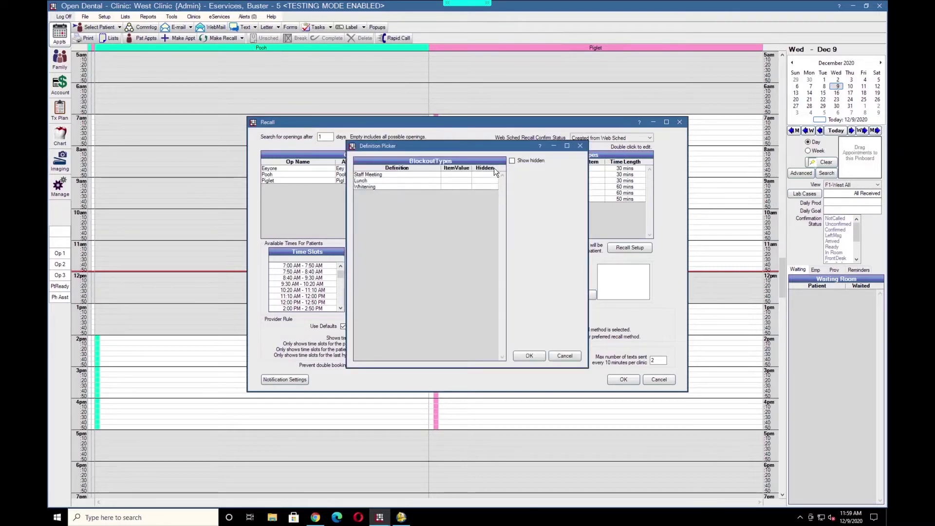
{"action": "left_click", "coordinate": [580, 145]}
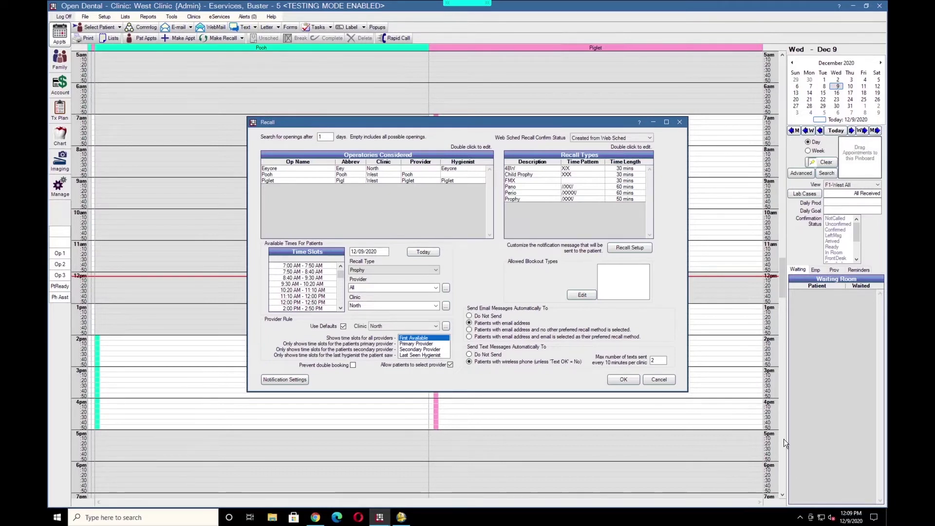
- Close the Recall and eServices setup, then follow the checkup text's link in Google Voice
{"action": "left_click", "coordinate": [626, 381]}
{"action": "left_click", "coordinate": [553, 359]}
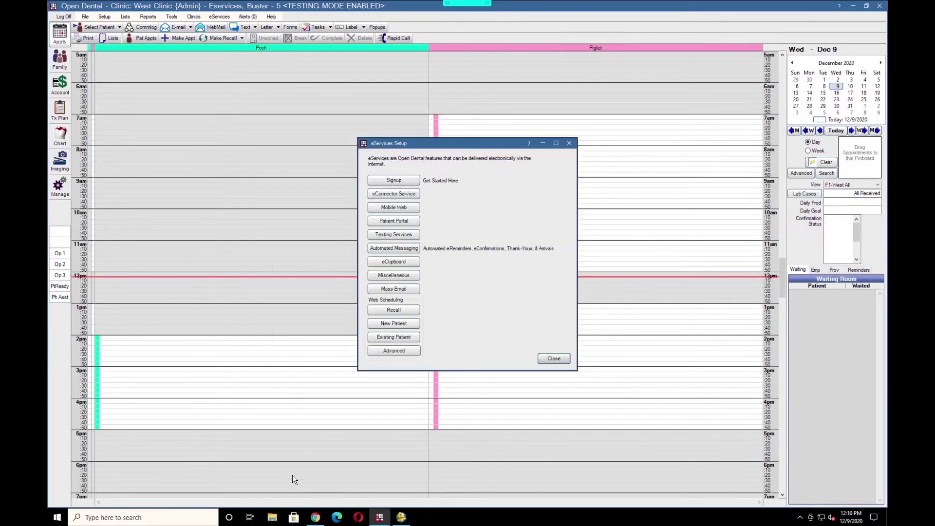
{"action": "left_click", "coordinate": [314, 520]}
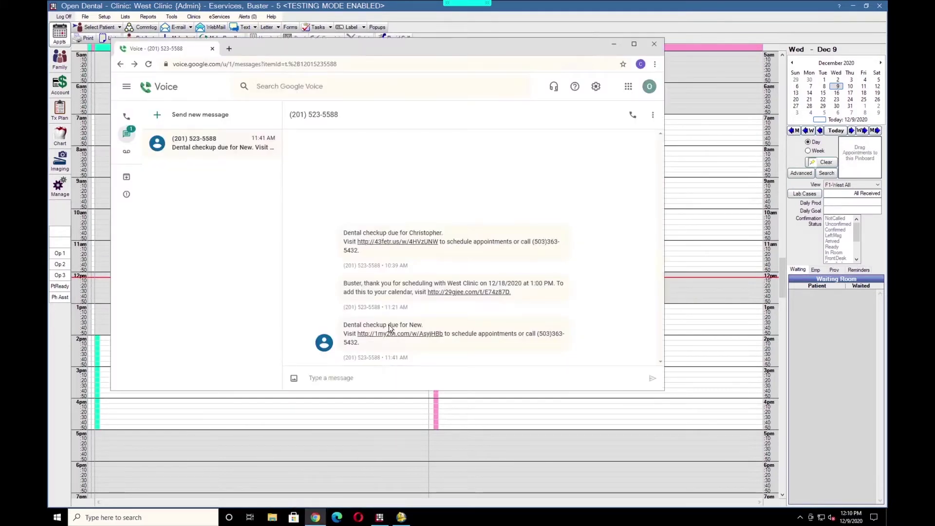
{"action": "left_click", "coordinate": [182, 146]}
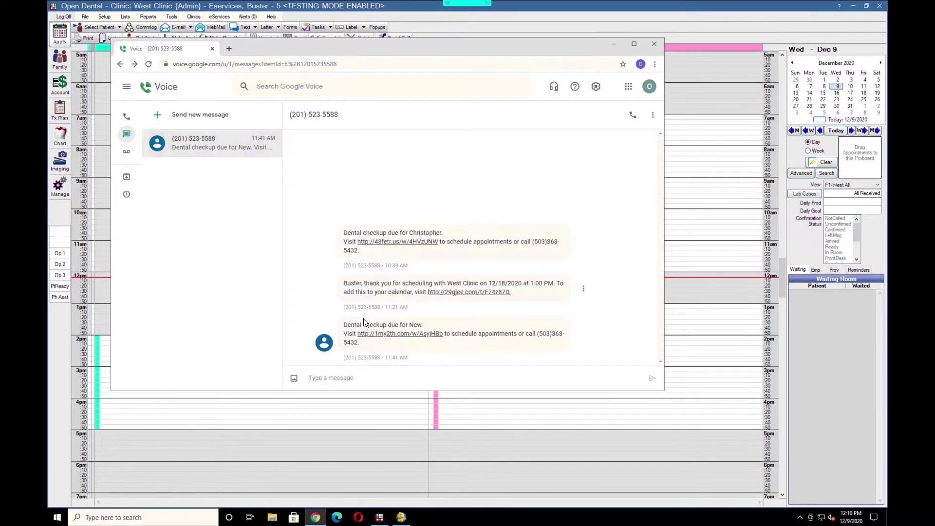
{"action": "left_click", "coordinate": [407, 241]}
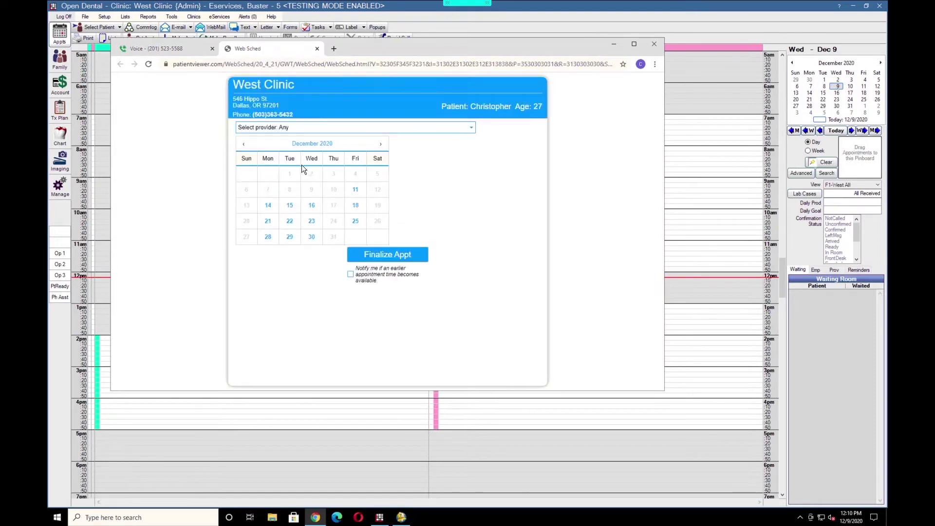
- Book Friday, December 11 at 8:40 AM in Web Sched and return to Open Dental
{"action": "left_click", "coordinate": [355, 189]}
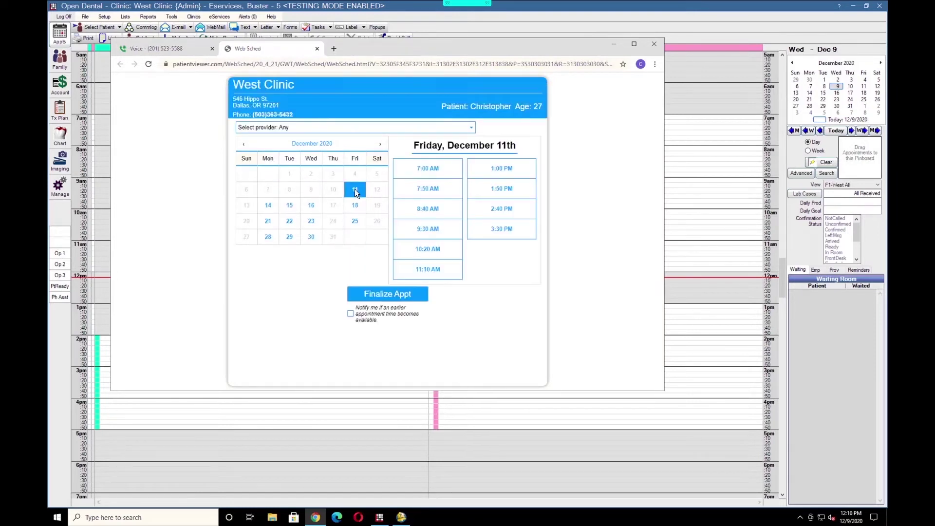
{"action": "left_click", "coordinate": [422, 212]}
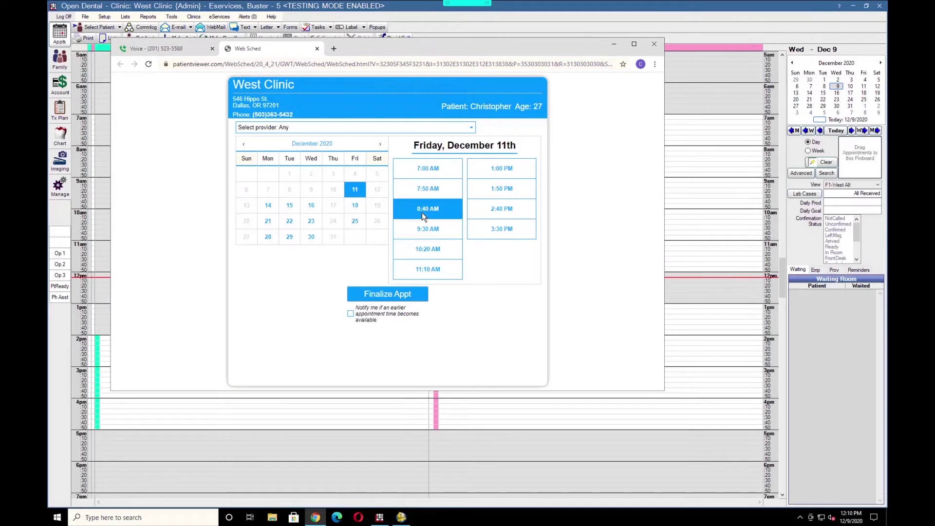
{"action": "left_click", "coordinate": [390, 294]}
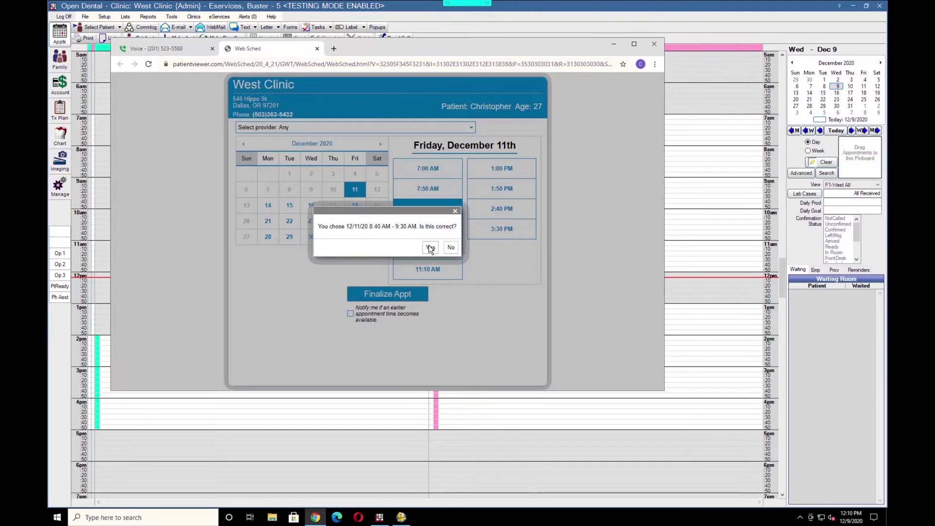
{"action": "left_click", "coordinate": [431, 248]}
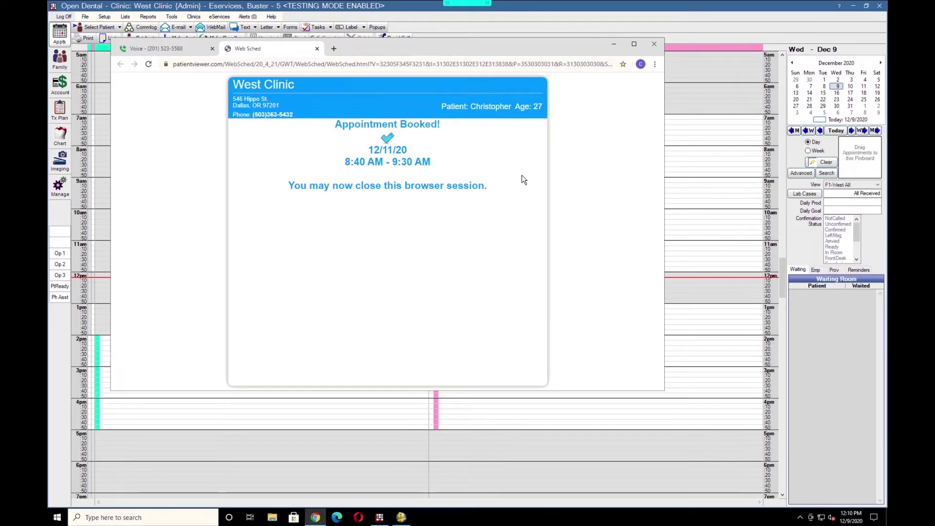
{"action": "left_click", "coordinate": [712, 264]}
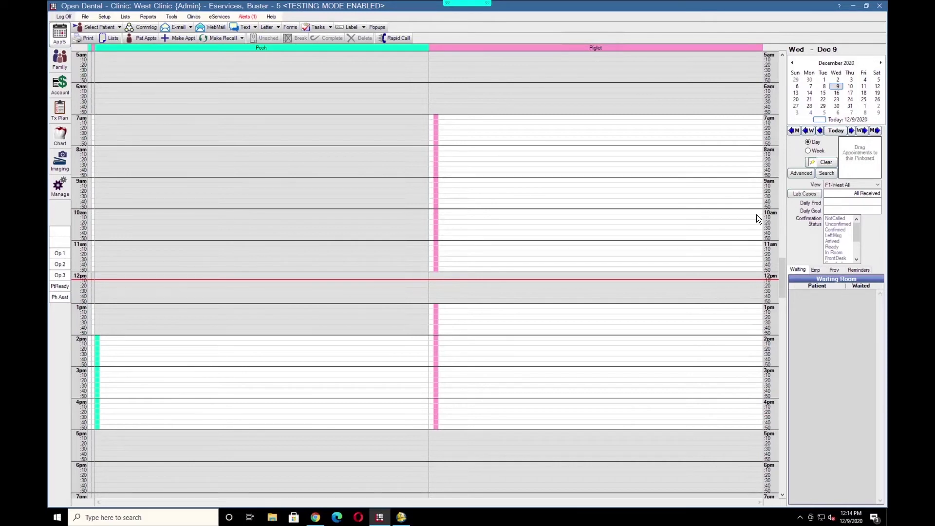
- Mark the 1pm appointment on December 18 as ASAP and go back to today
{"action": "left_click", "coordinate": [865, 92]}
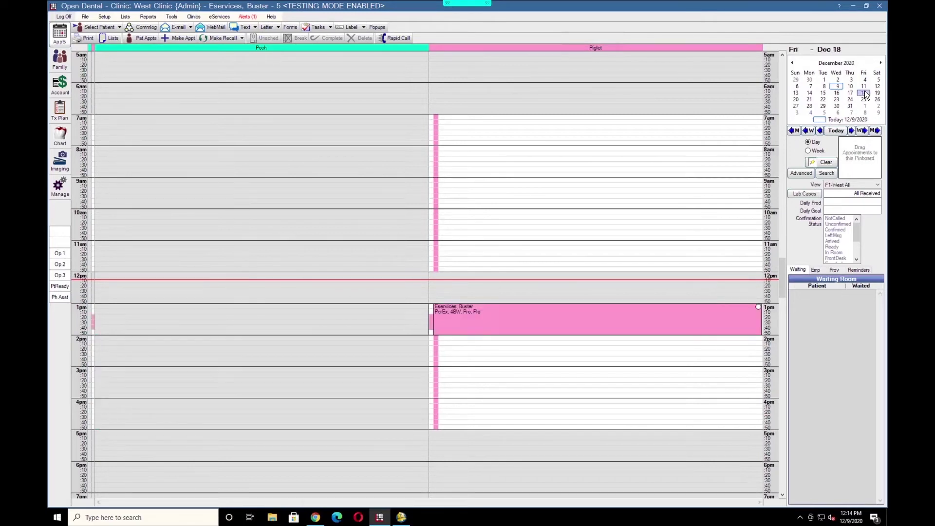
{"action": "double_click", "coordinate": [530, 319]}
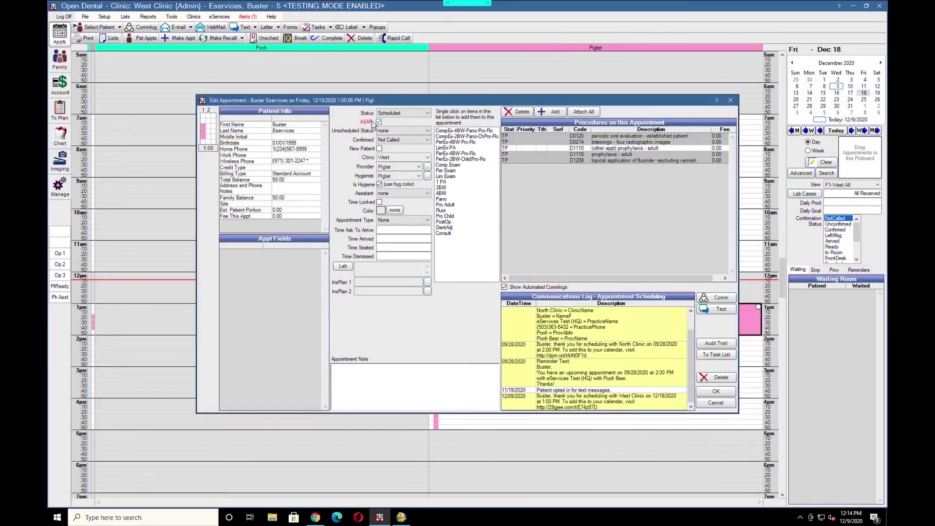
{"action": "left_click", "coordinate": [726, 394]}
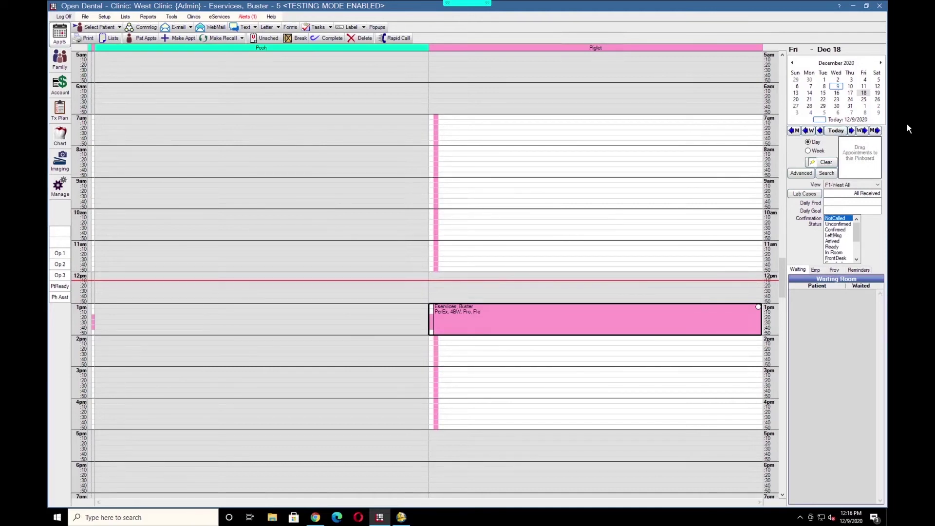
{"action": "left_click", "coordinate": [838, 131]}
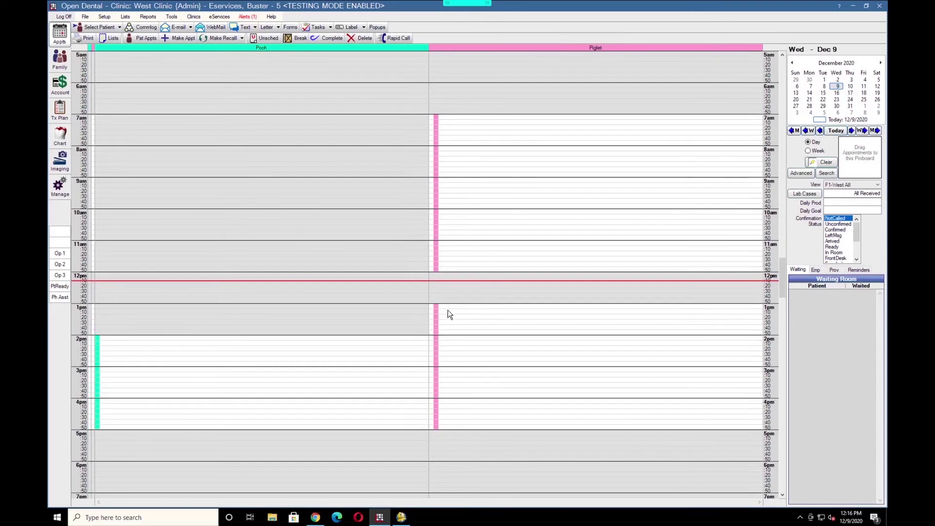
- Send Web Sched ASAP text and email alerts for the open 1:00 PM Piglet slot
{"action": "right_click", "coordinate": [444, 312]}
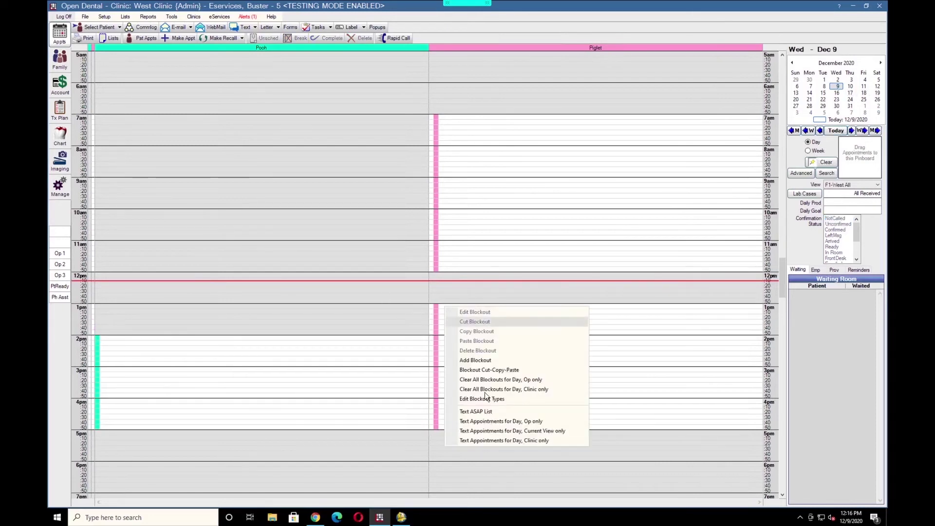
{"action": "left_click", "coordinate": [485, 413]}
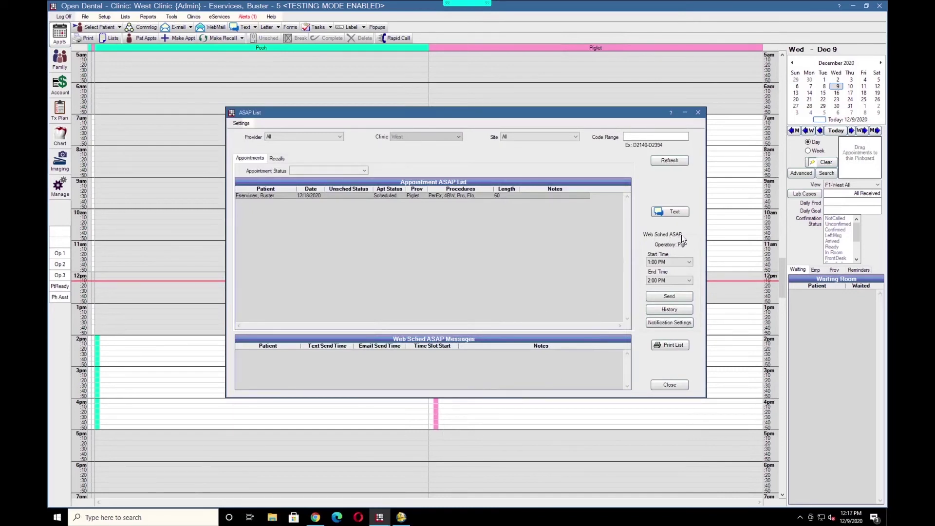
{"action": "left_click", "coordinate": [675, 297]}
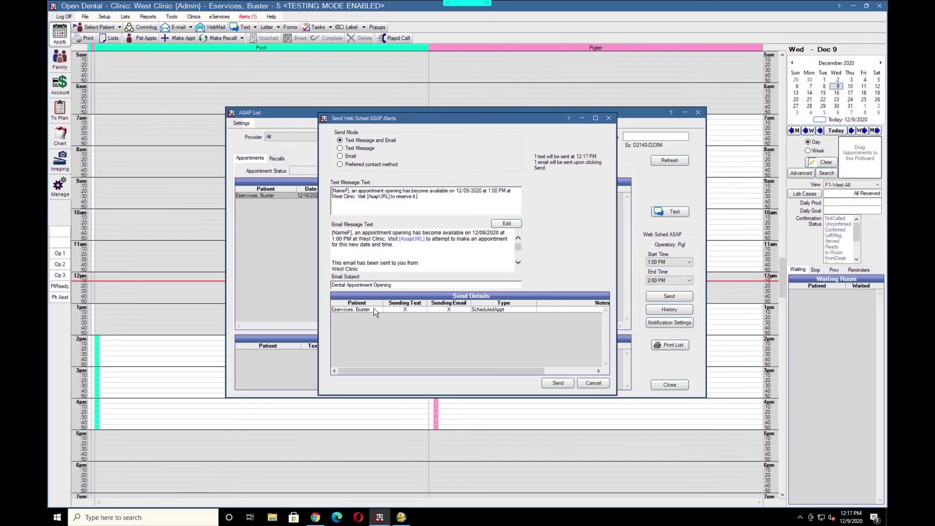
{"action": "left_click", "coordinate": [558, 383]}
{"action": "key", "text": "Return"}
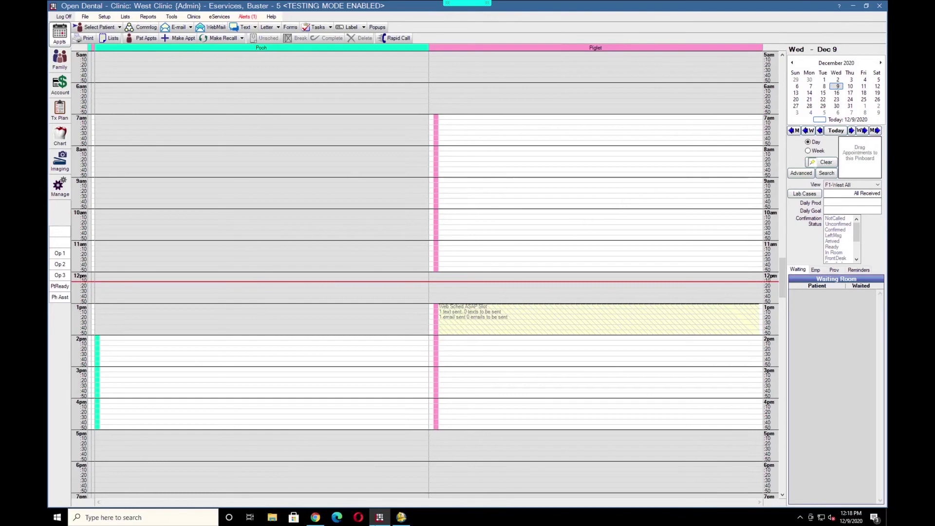
- Follow the ASAP text's link and accept moving the Dec 18 appointment to Dec 9, 1:00 PM
{"action": "left_click", "coordinate": [316, 518]}
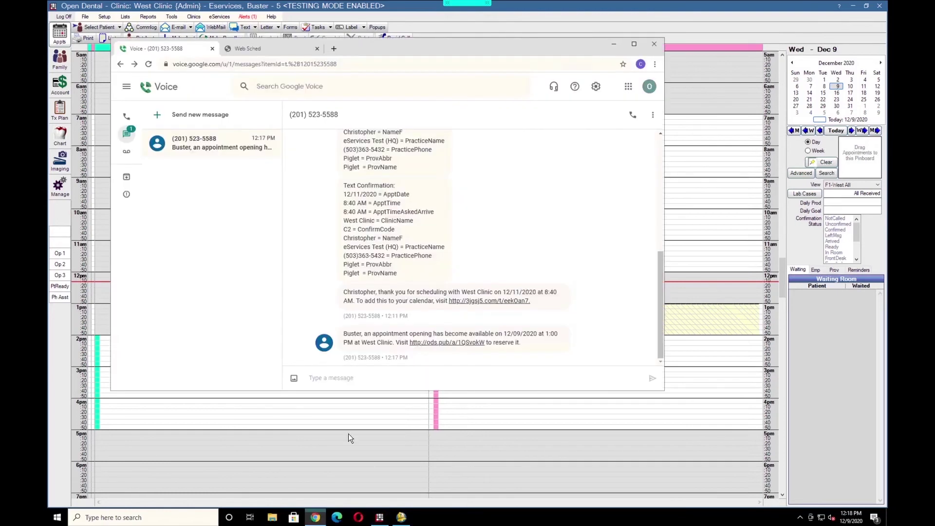
{"action": "left_click", "coordinate": [440, 342]}
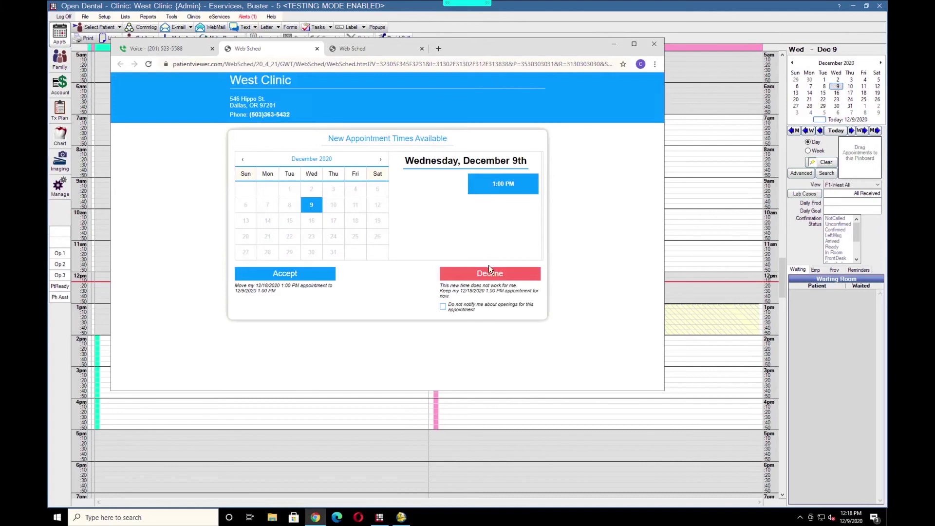
{"action": "left_click", "coordinate": [286, 271]}
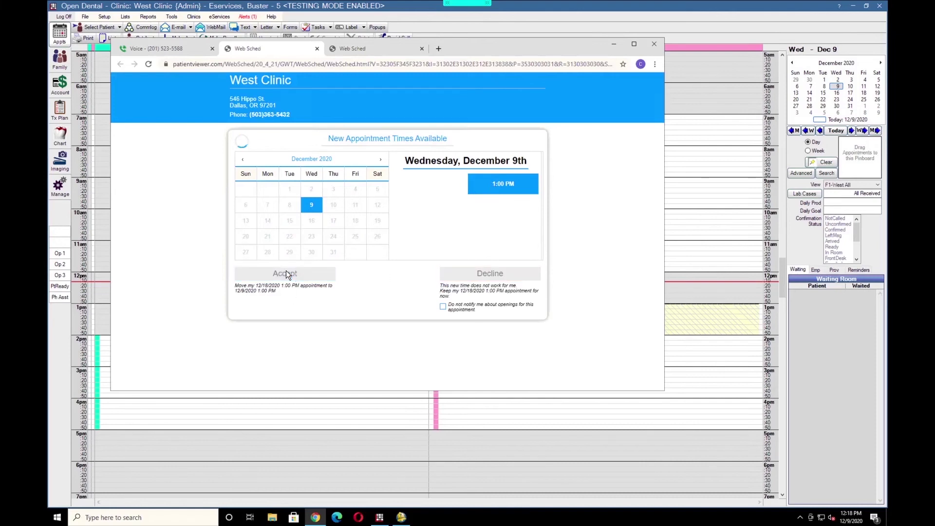